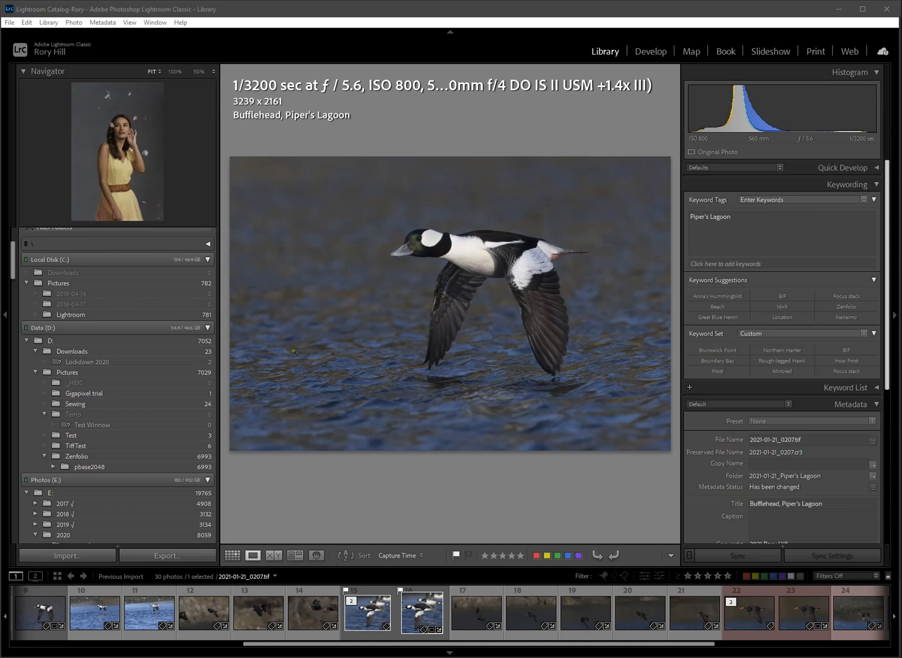
# Switch to Winnow and show the folder holding its Winnets in Explorer to examine the template executables.
pyautogui.hotkey('alt', 'Tab')
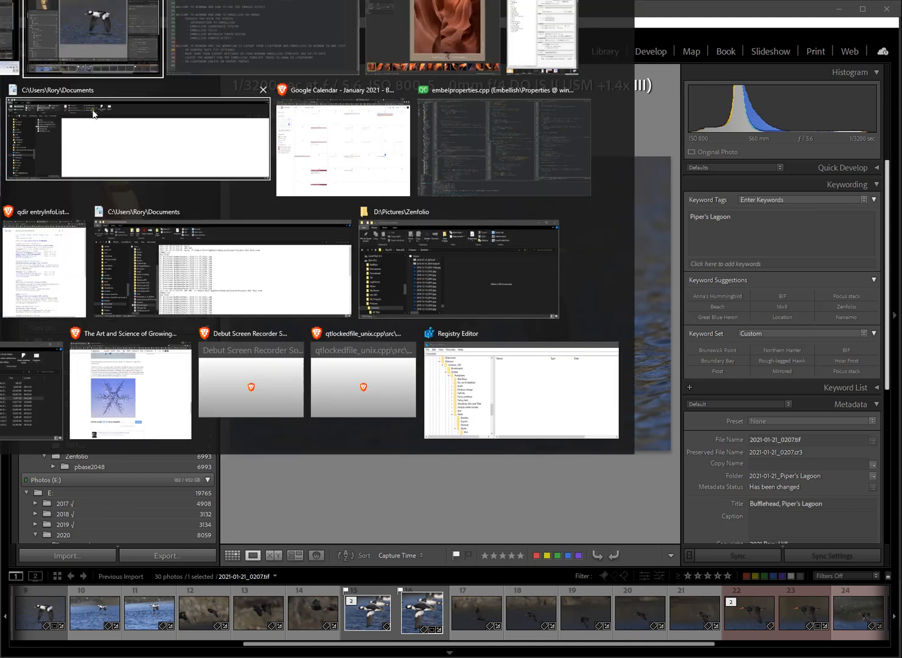
pyautogui.click(438, 30)
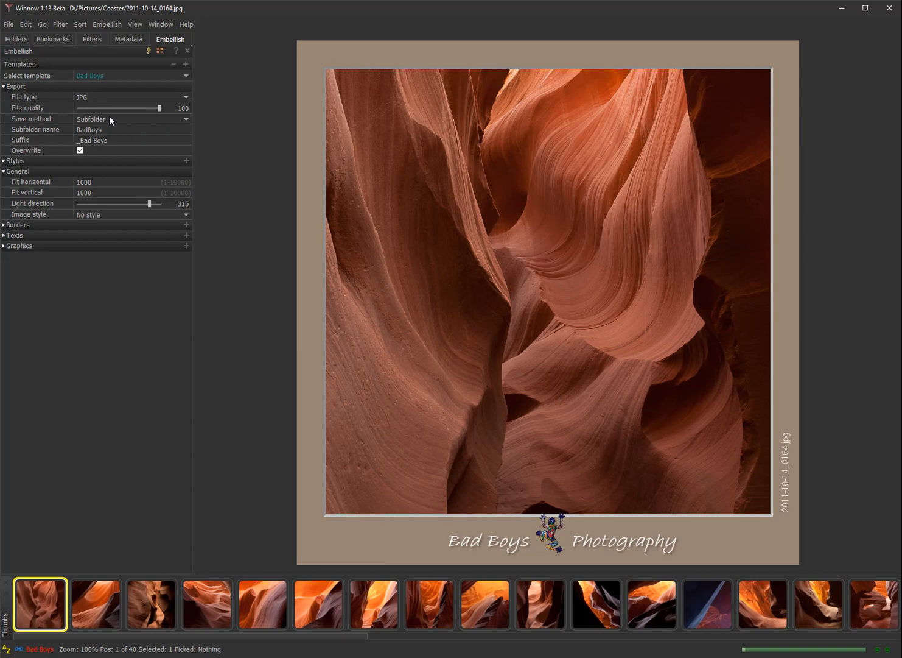
pyautogui.click(108, 26)
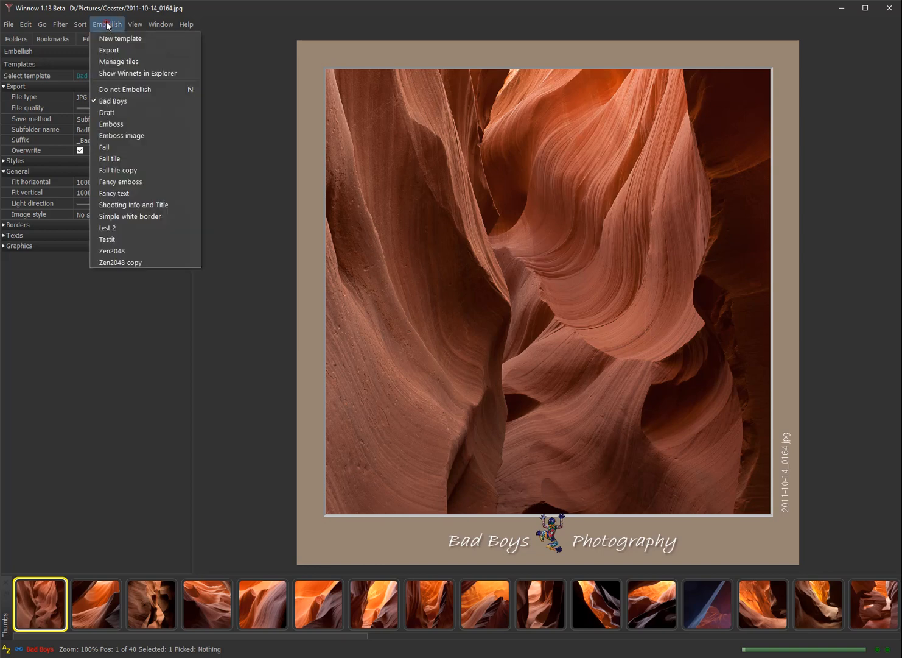
pyautogui.click(127, 73)
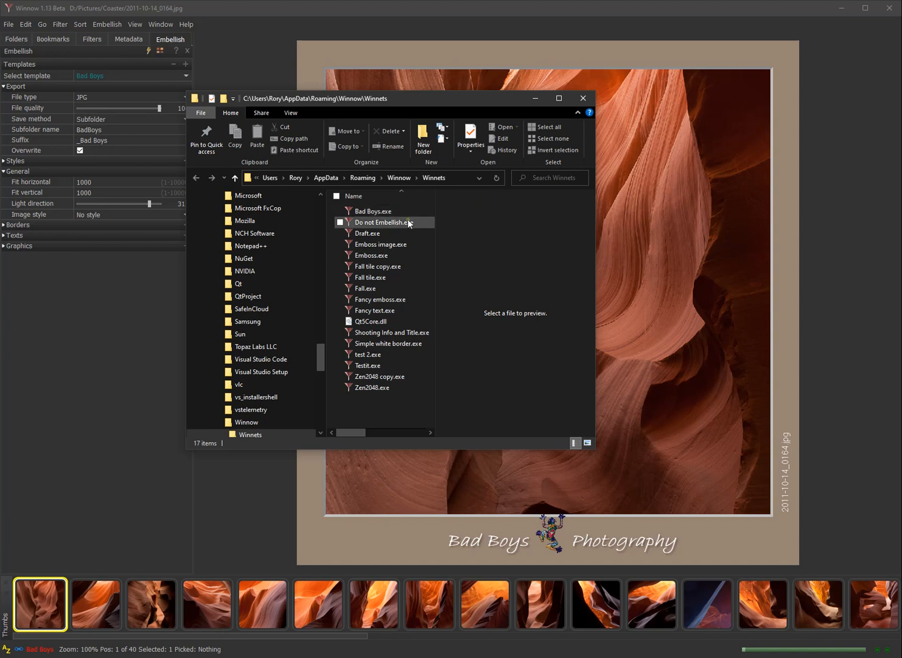
pyautogui.moveTo(393, 210)
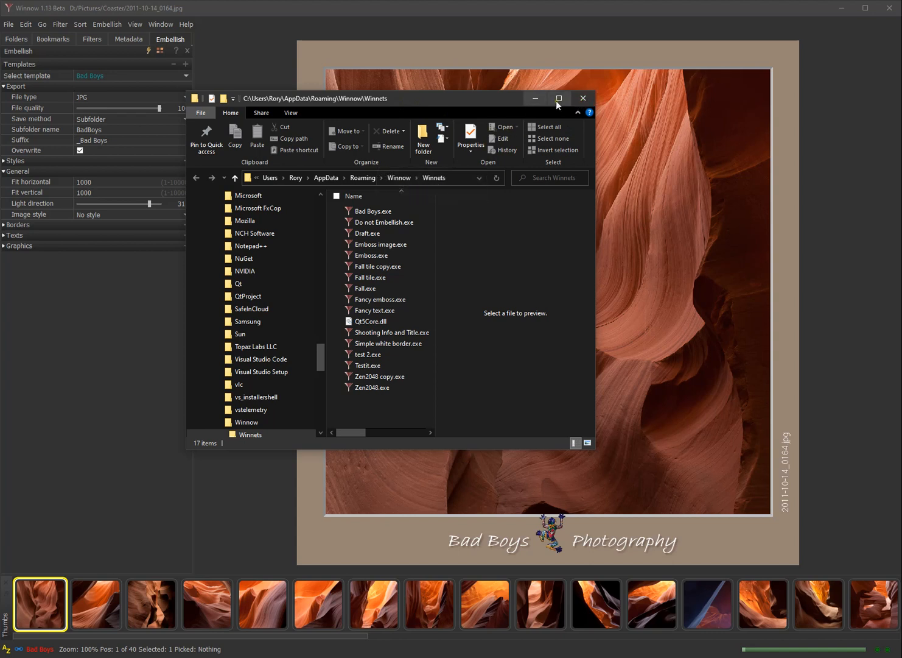
pyautogui.click(585, 99)
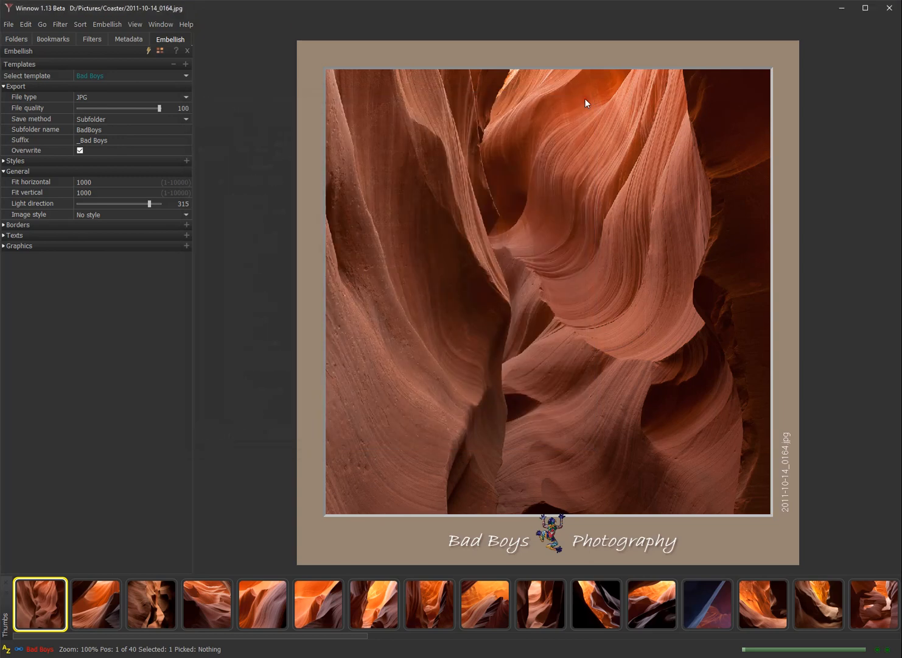
# Switch back to Lightroom Classic and open the full export settings for the bufflehead photo.
pyautogui.hotkey('alt', 'Tab')
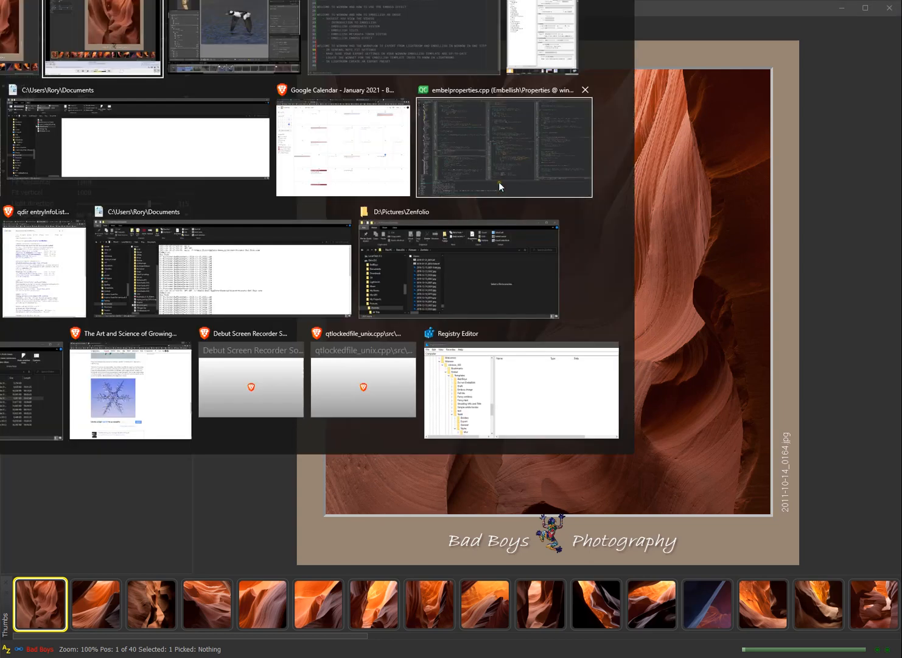
pyautogui.click(243, 77)
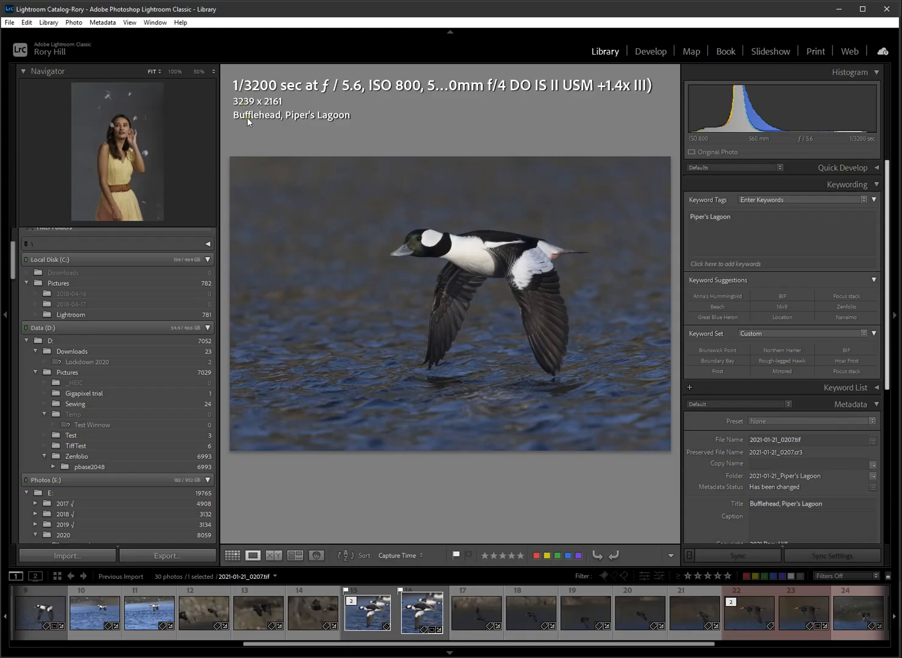
pyautogui.rightClick(299, 260)
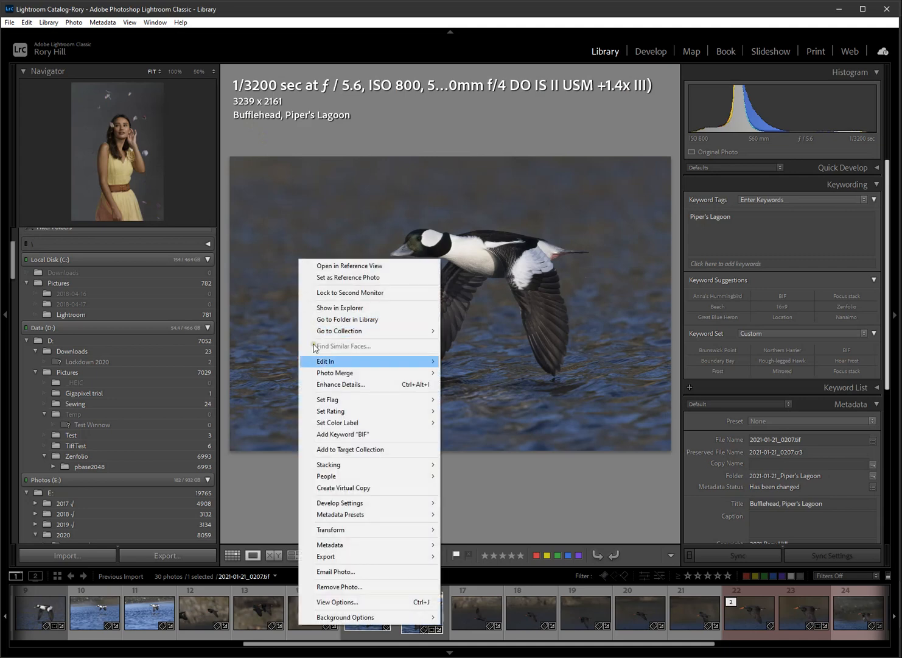
pyautogui.moveTo(344, 556)
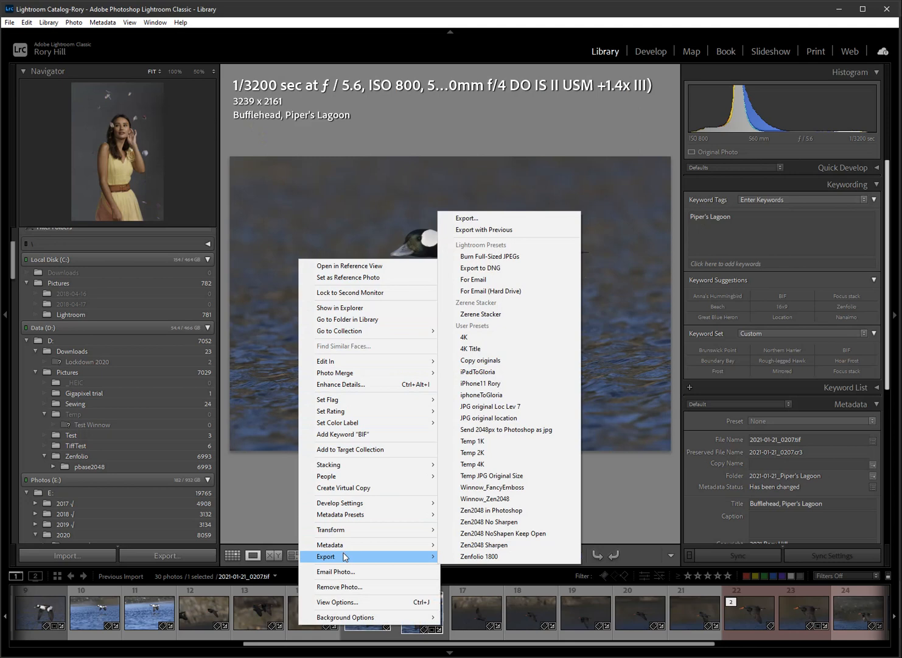
pyautogui.click(457, 216)
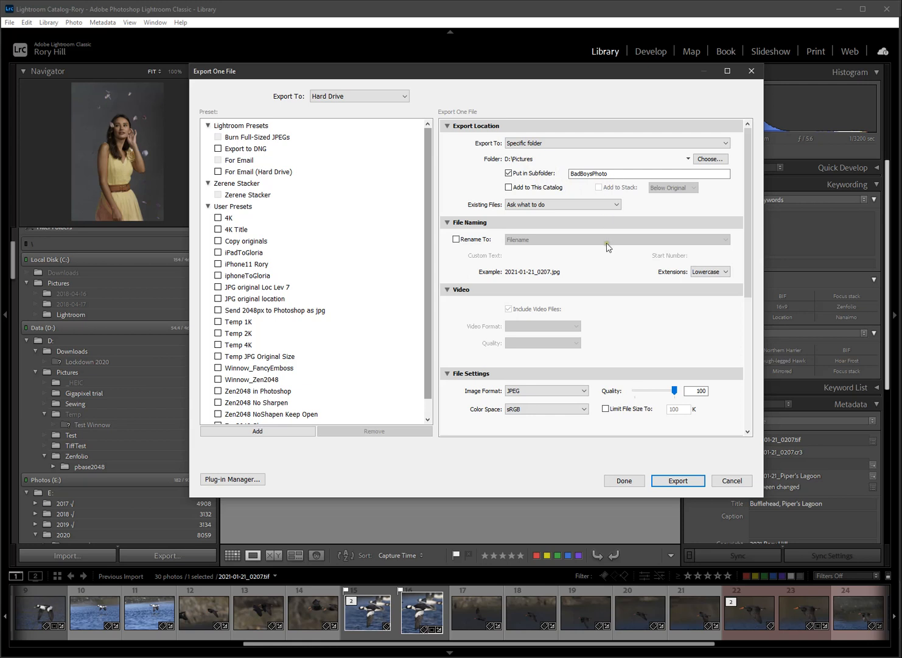
# Review the export settings from export location and file naming through image sizing to the post-processing application.
pyautogui.scroll(-4, 608, 248)
pyautogui.scroll(4, 608, 247)
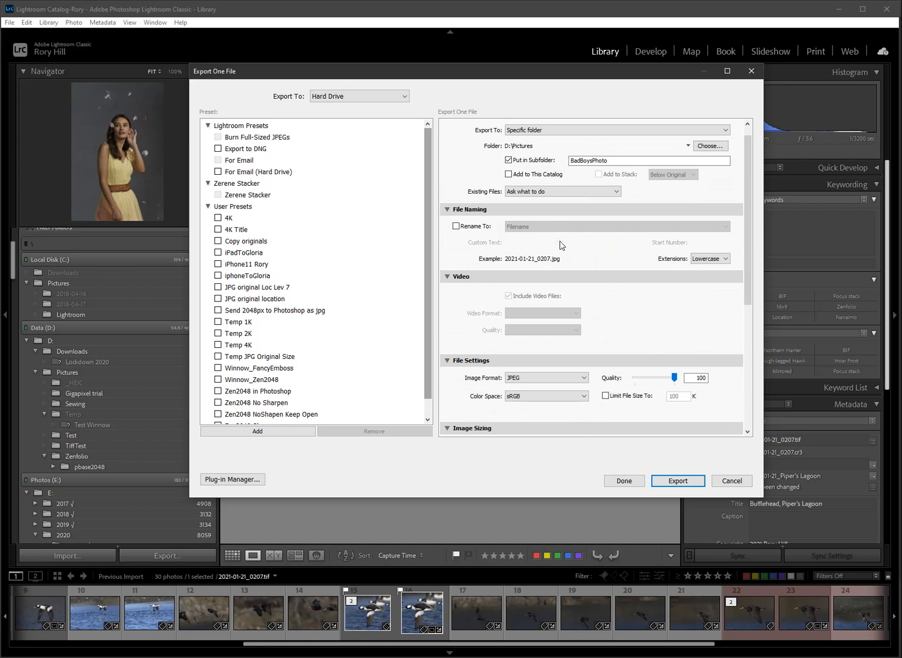
pyautogui.moveTo(746, 243); pyautogui.dragTo(738, 346)
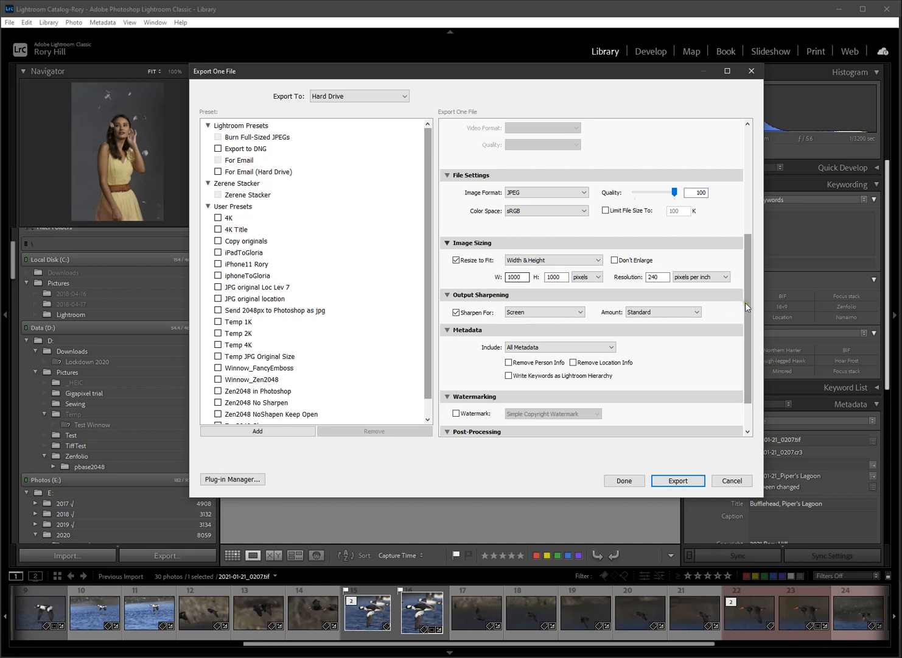
pyautogui.scroll(-2, 746, 301)
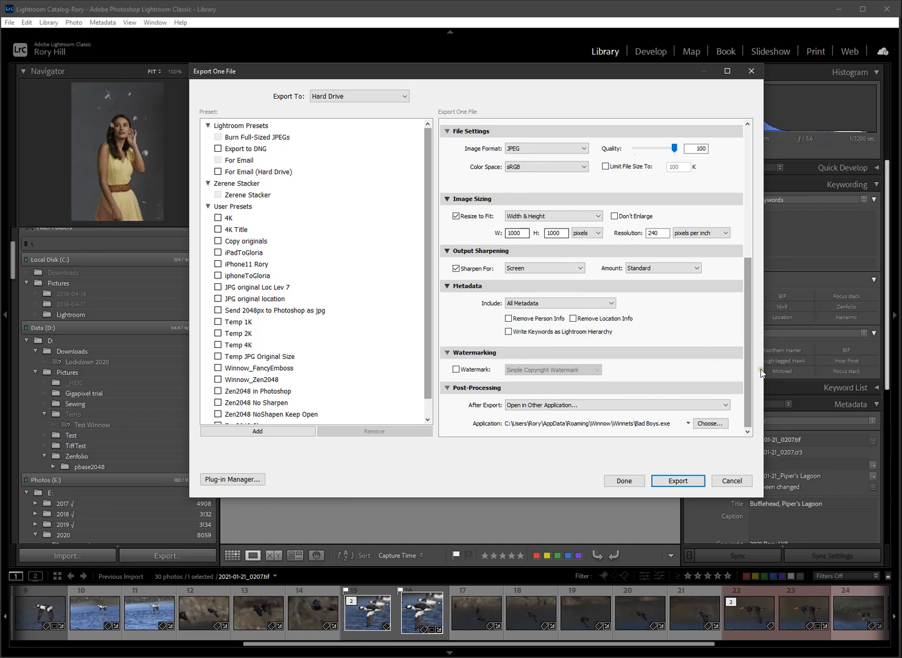
pyautogui.moveTo(744, 378); pyautogui.dragTo(752, 249)
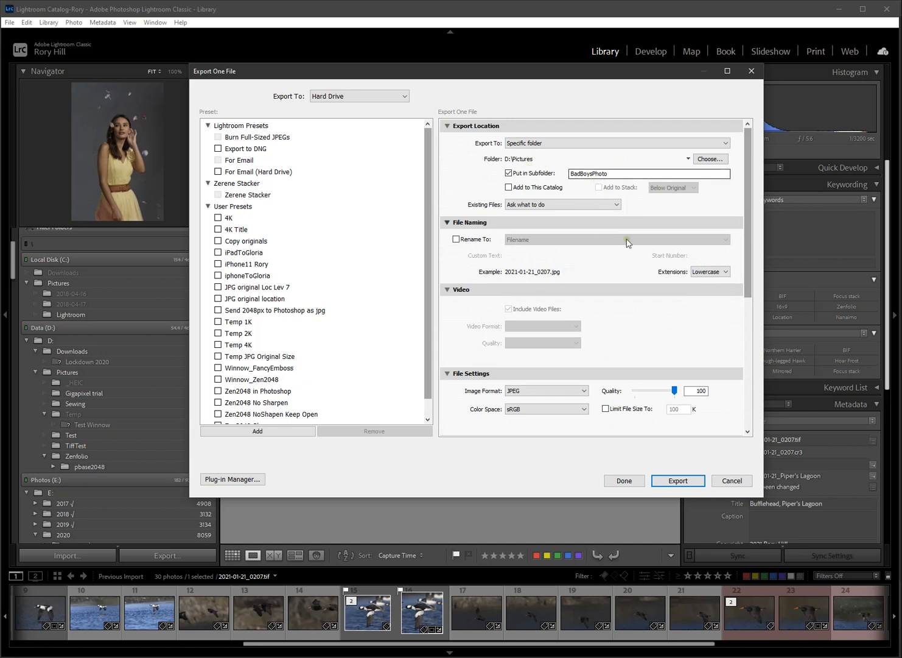
pyautogui.moveTo(745, 282); pyautogui.dragTo(762, 444)
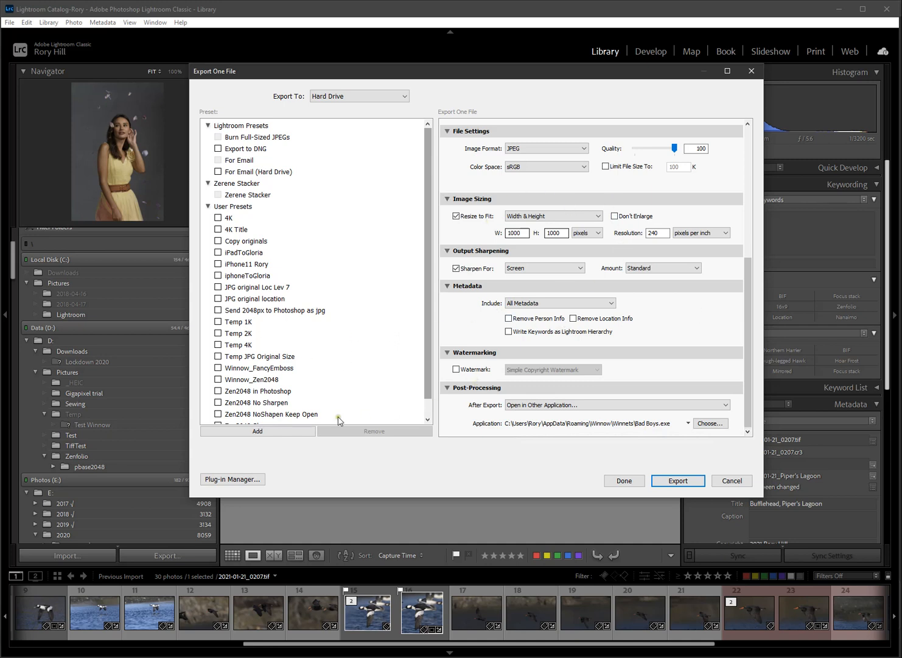
# Save the current export settings as a user preset named Winnow_BadBoys and close the export settings without exporting.
pyautogui.click(273, 431)
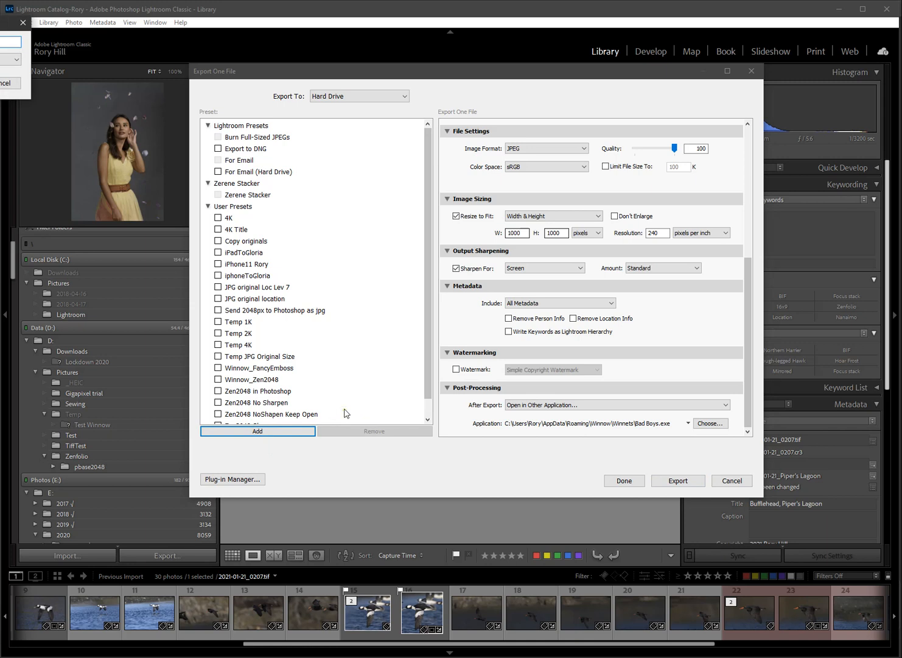
pyautogui.moveTo(1, 22); pyautogui.dragTo(467, 173)
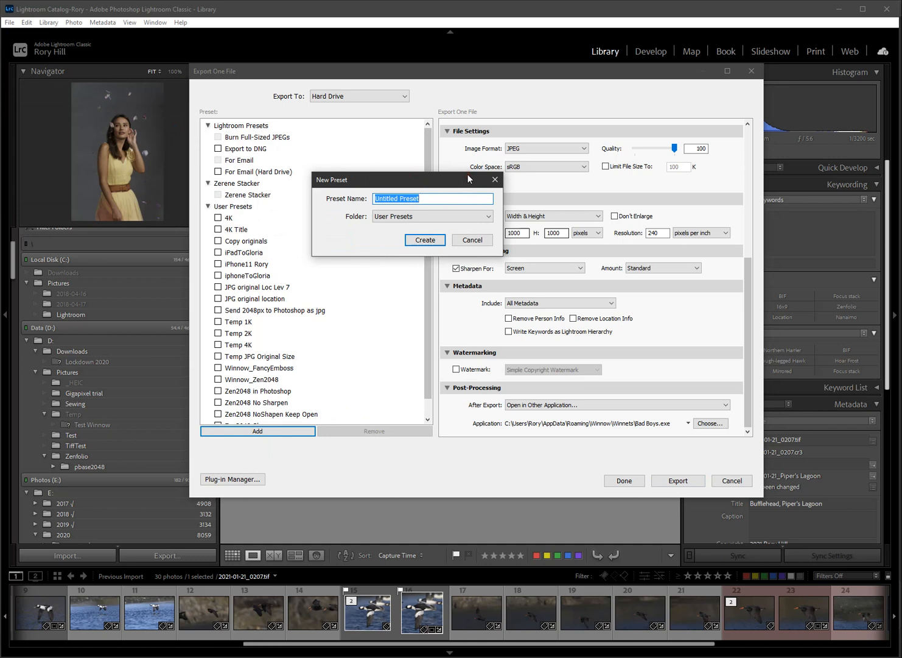
pyautogui.write('bAD')
pyautogui.press('BackSpace')
pyautogui.press('BackSpace')
pyautogui.press('BackSpace')
pyautogui.write('Winnow_BadBoys')
pyautogui.click(426, 238)
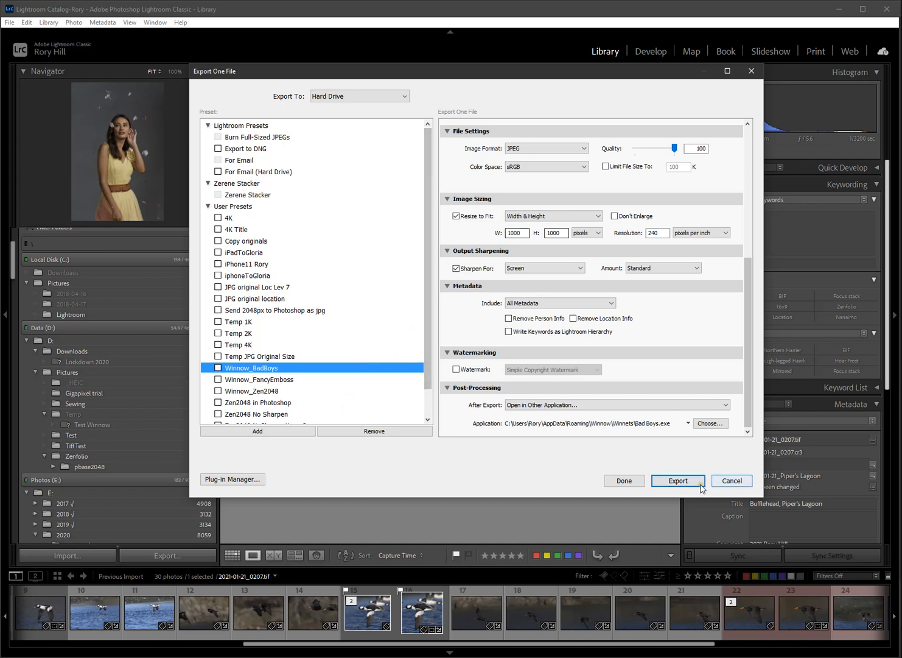
pyautogui.click(625, 479)
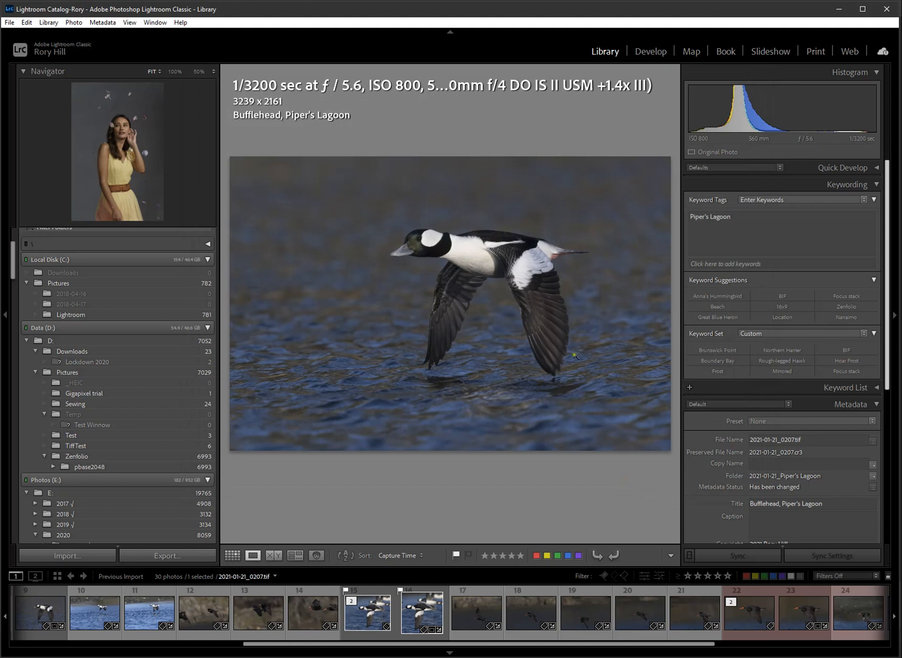
# Export the oystercatcher photo 2021-01-21_0219.tif with the Winnow_BadBoys preset.
pyautogui.click(751, 615)
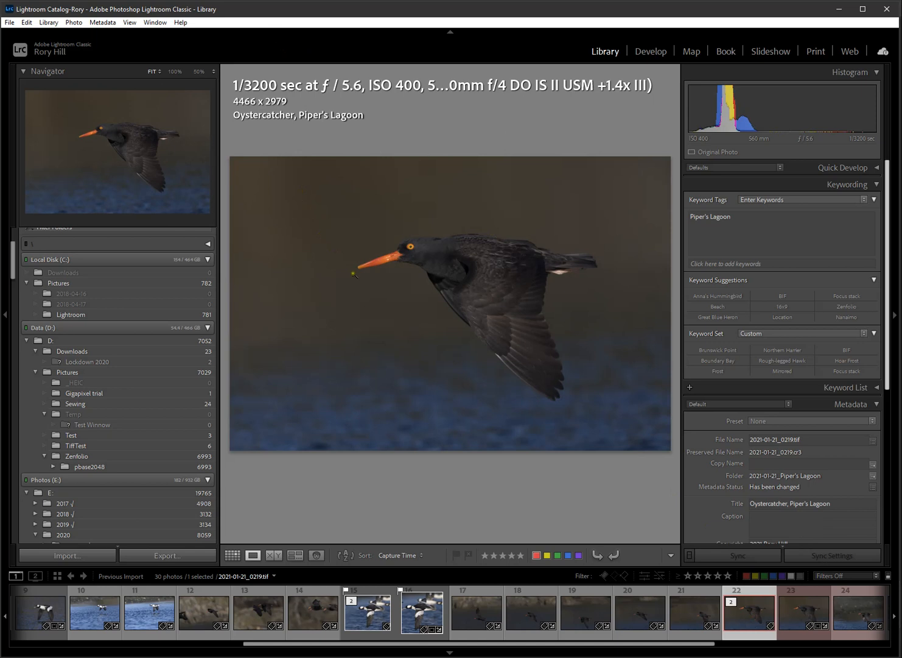
pyautogui.rightClick(354, 274)
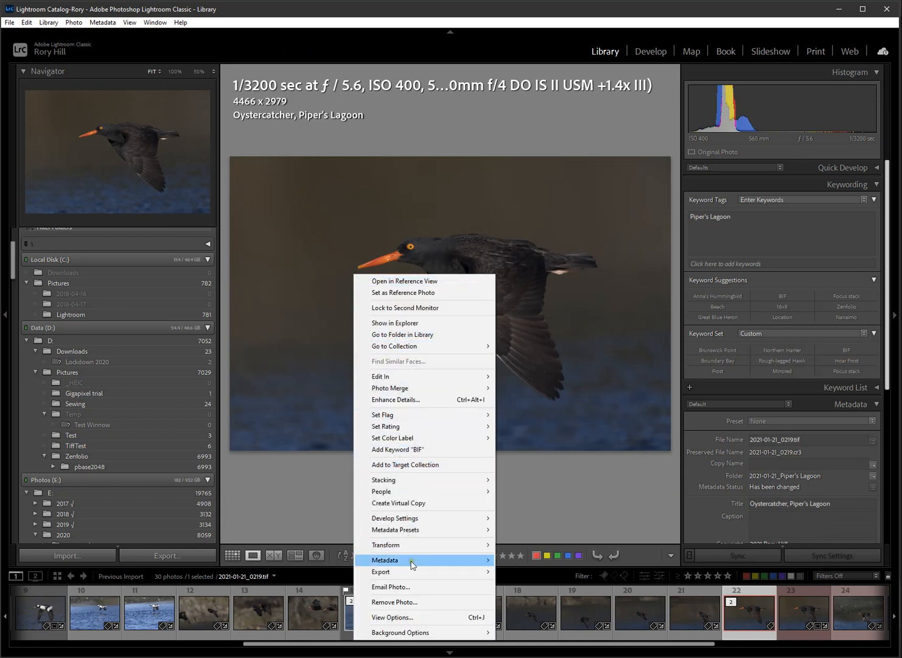
pyautogui.moveTo(413, 575)
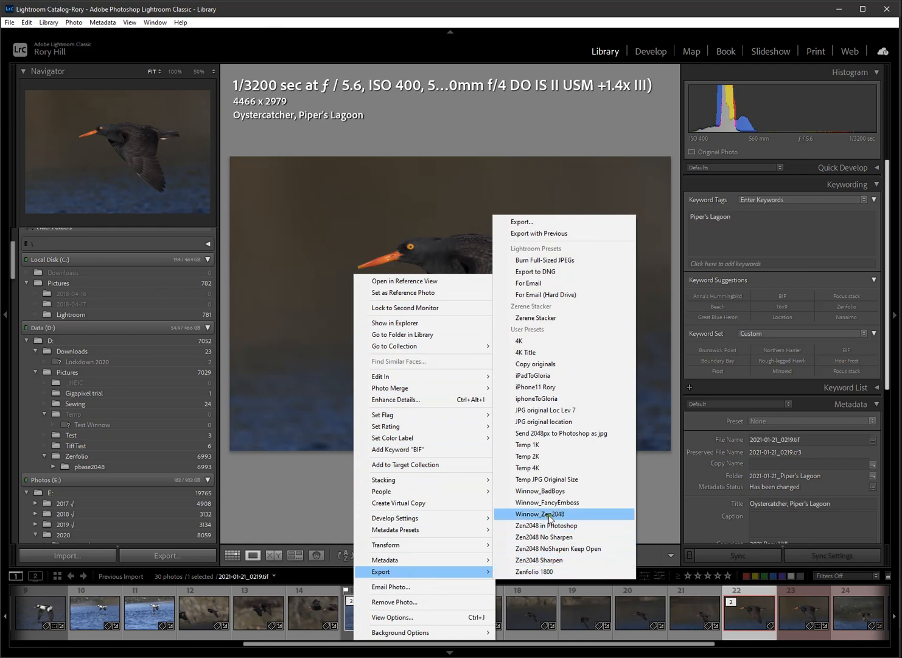
pyautogui.click(552, 491)
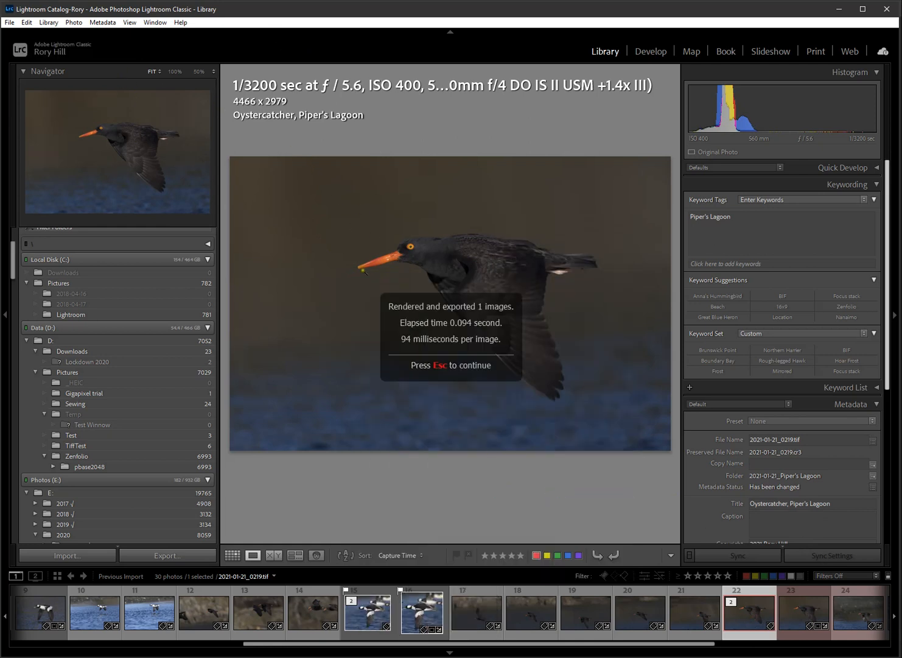
# Switch to Winnow, dismiss the export summary, and examine where the embellished photo's BadBoys subfolder sits in the folder tree.
pyautogui.hotkey('alt', 'Tab')
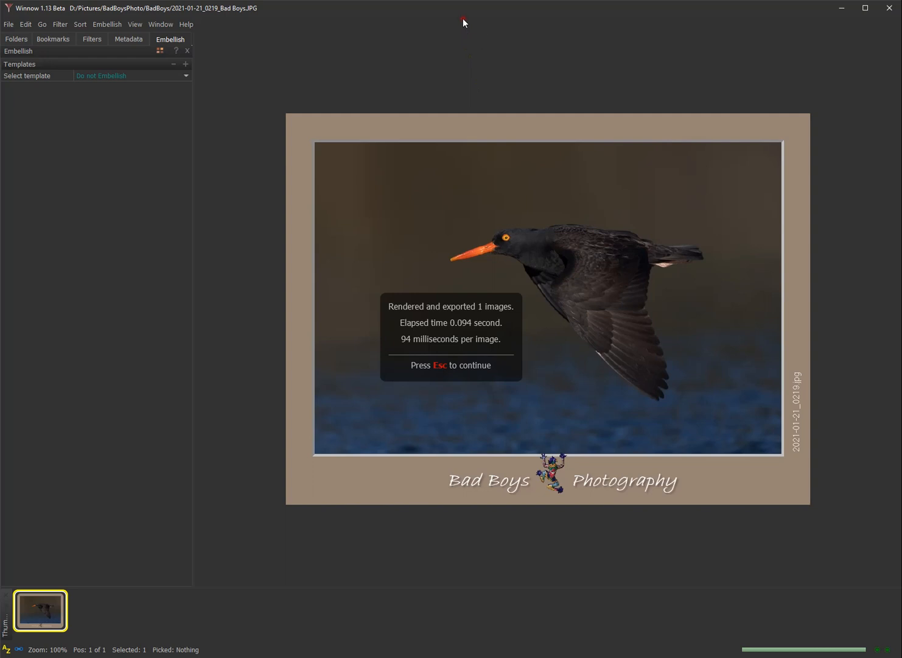
pyautogui.press('Escape')
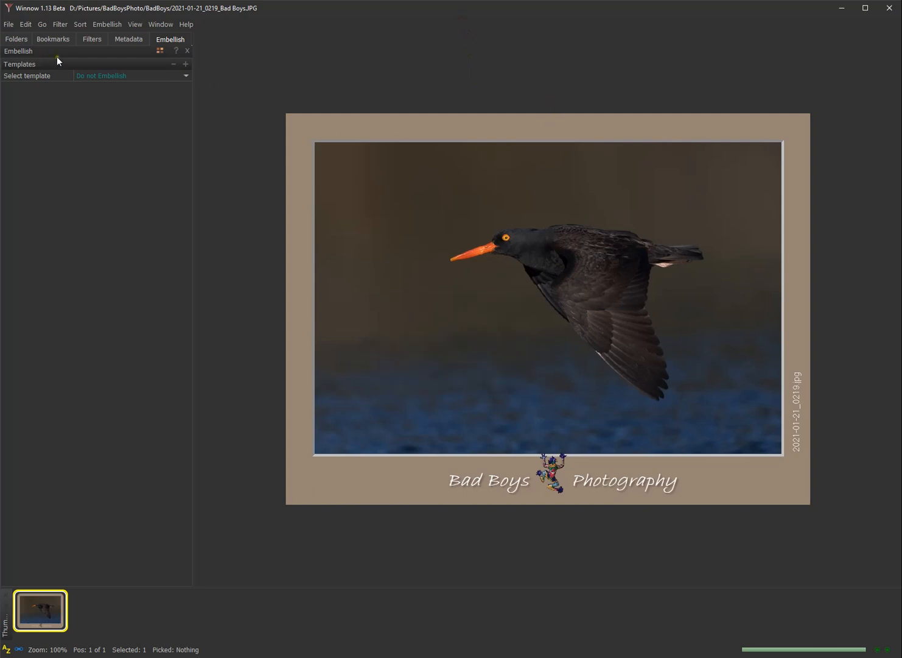
pyautogui.click(24, 42)
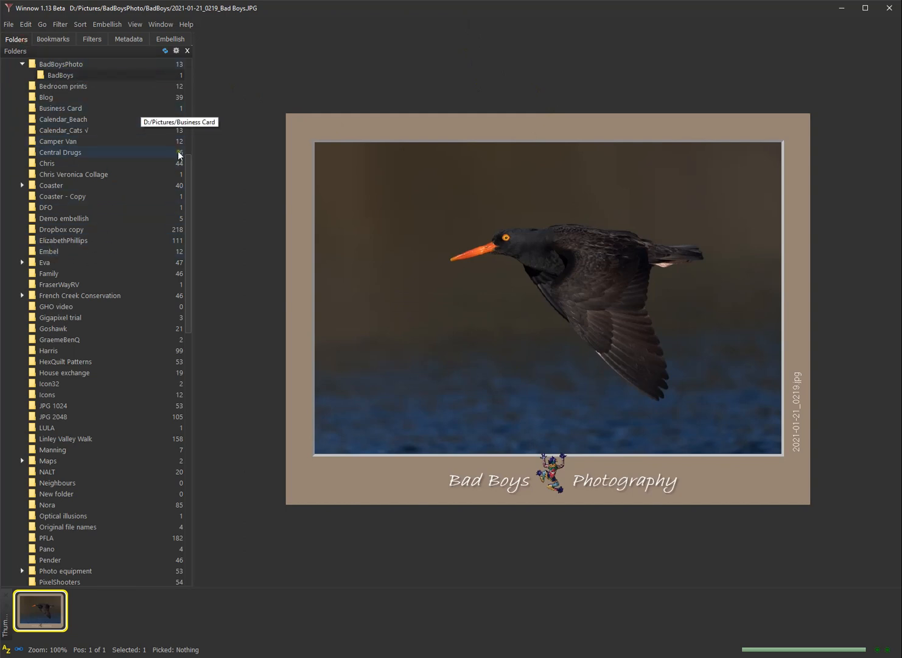
pyautogui.scroll(2, 184, 150)
pyautogui.scroll(1, 185, 150)
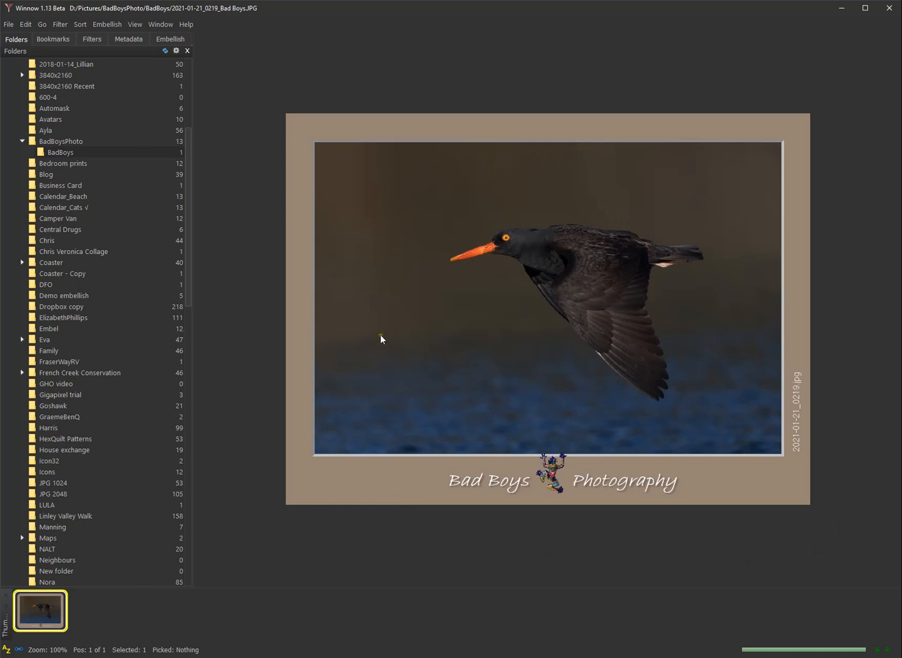
pyautogui.moveTo(55, 614); pyautogui.dragTo(601, 389)
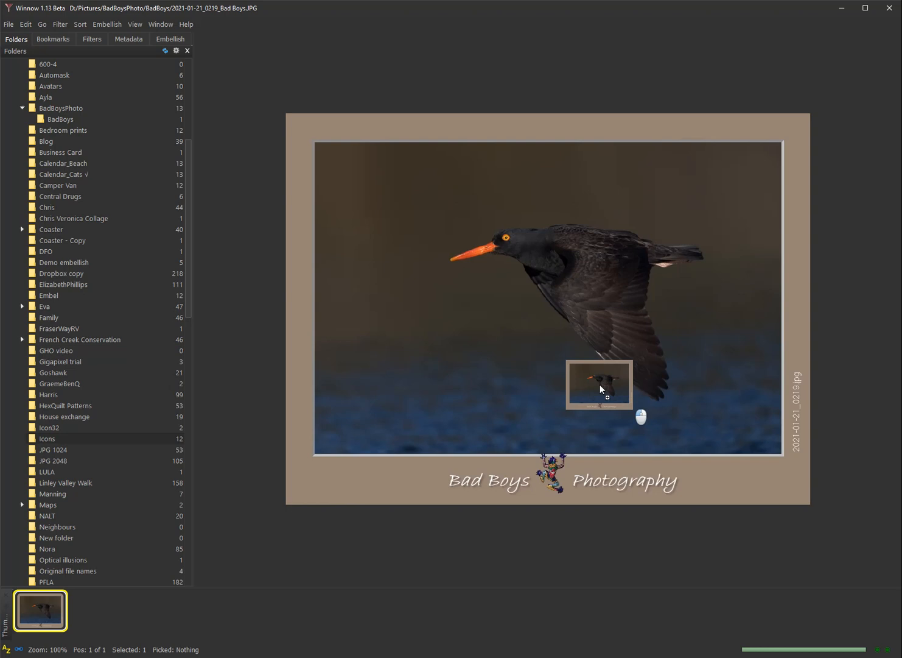
pyautogui.moveTo(601, 389); pyautogui.dragTo(87, 622)
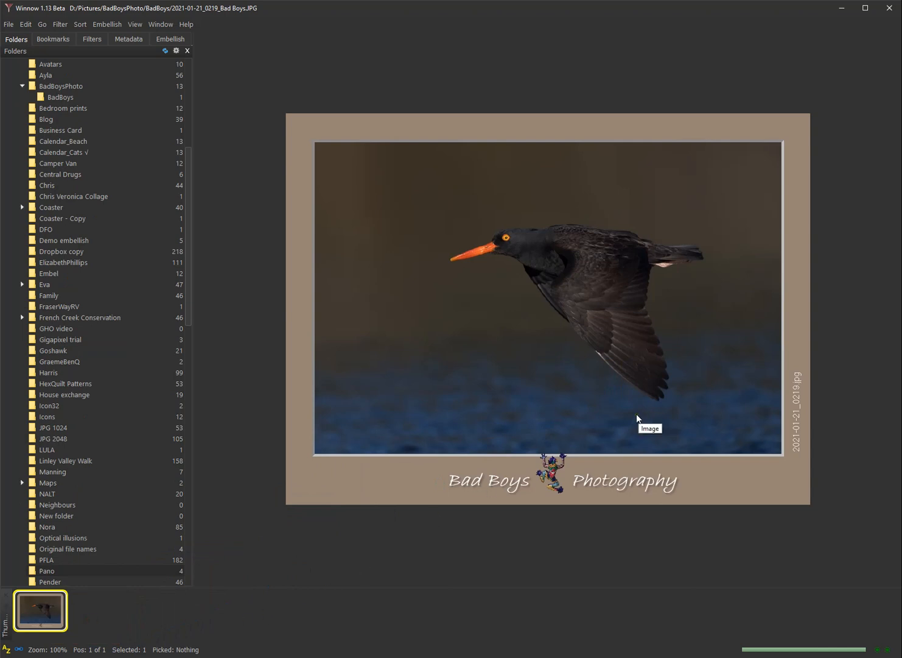